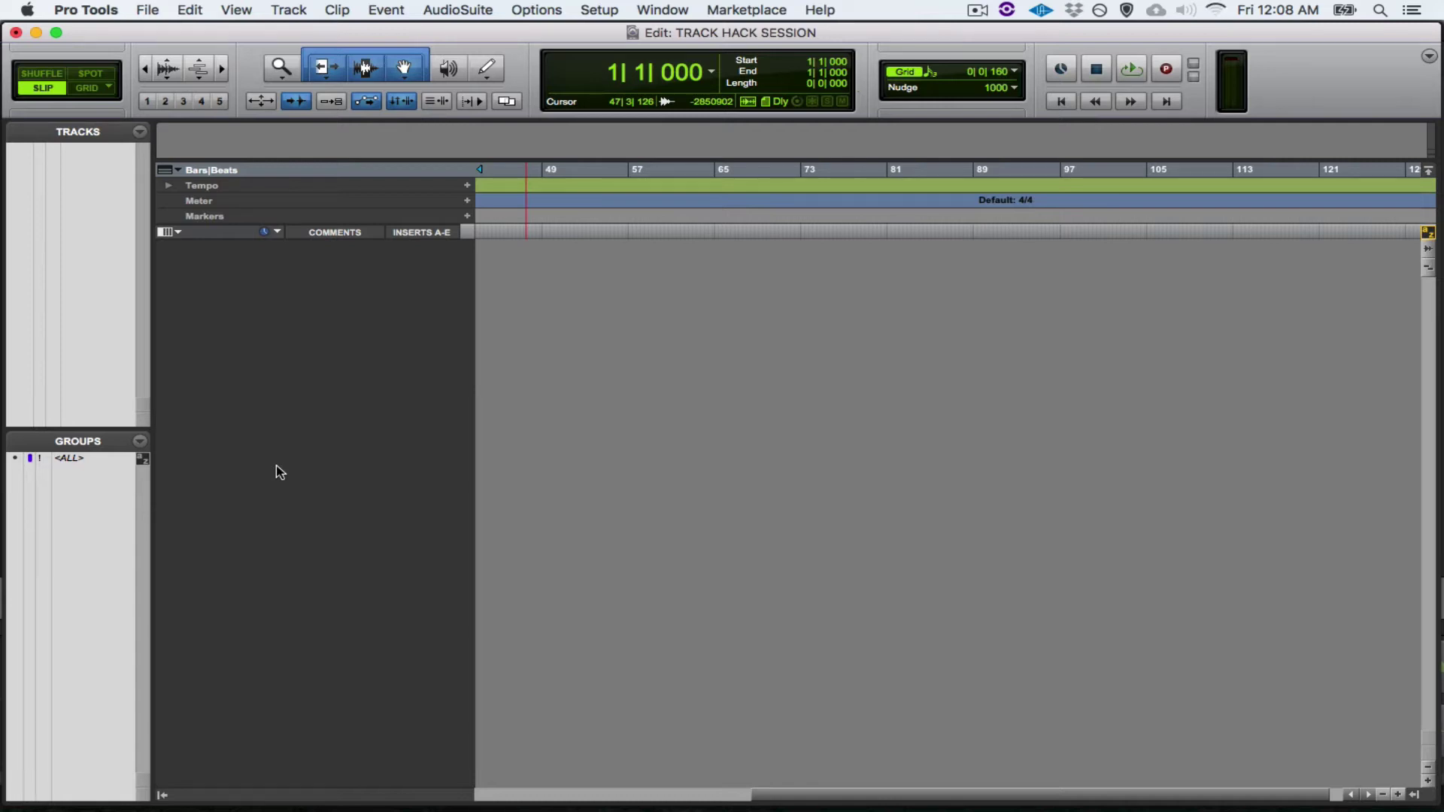
- Examine the channel format and track type options offered for new tracks, without creating any track
left_click(272, 9)
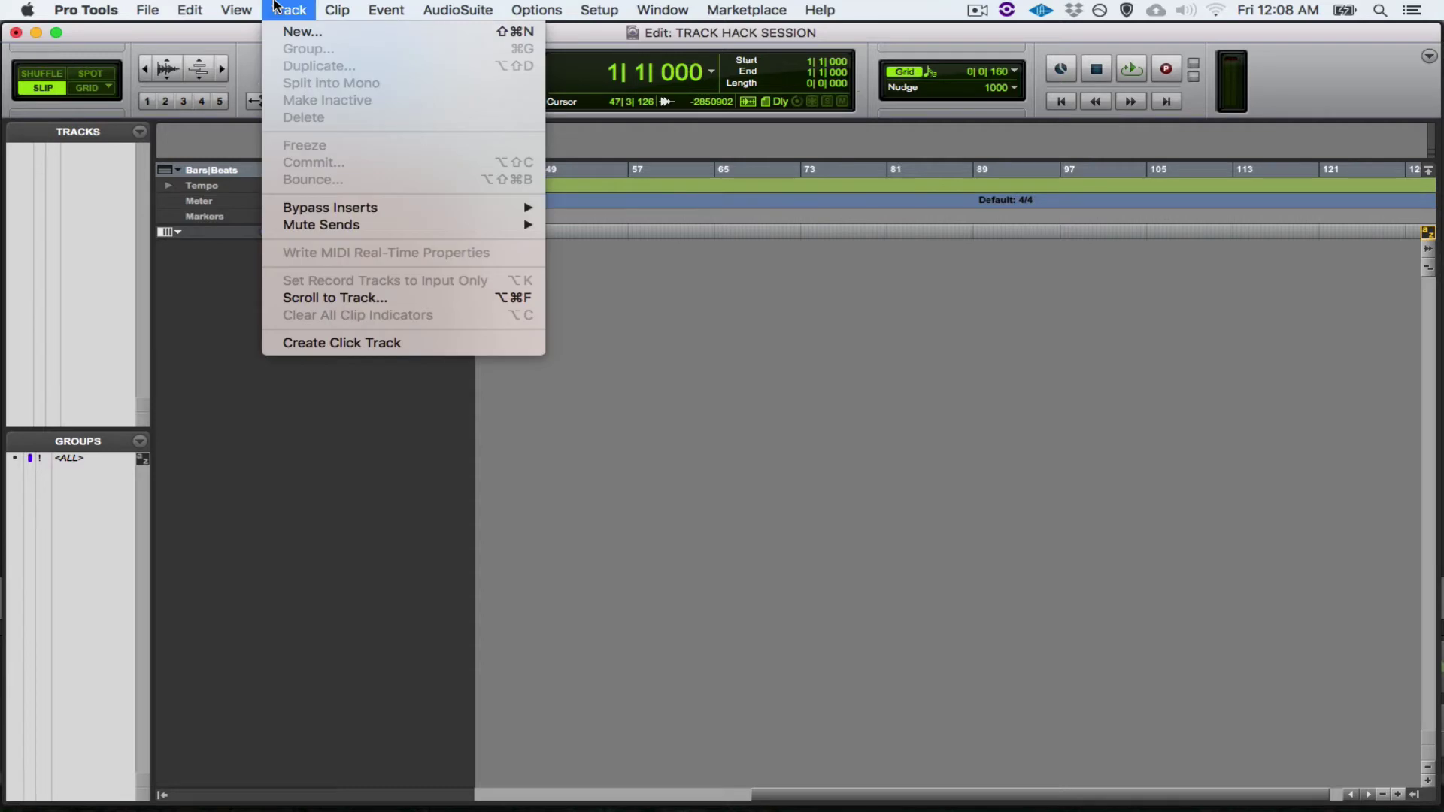
left_click(301, 34)
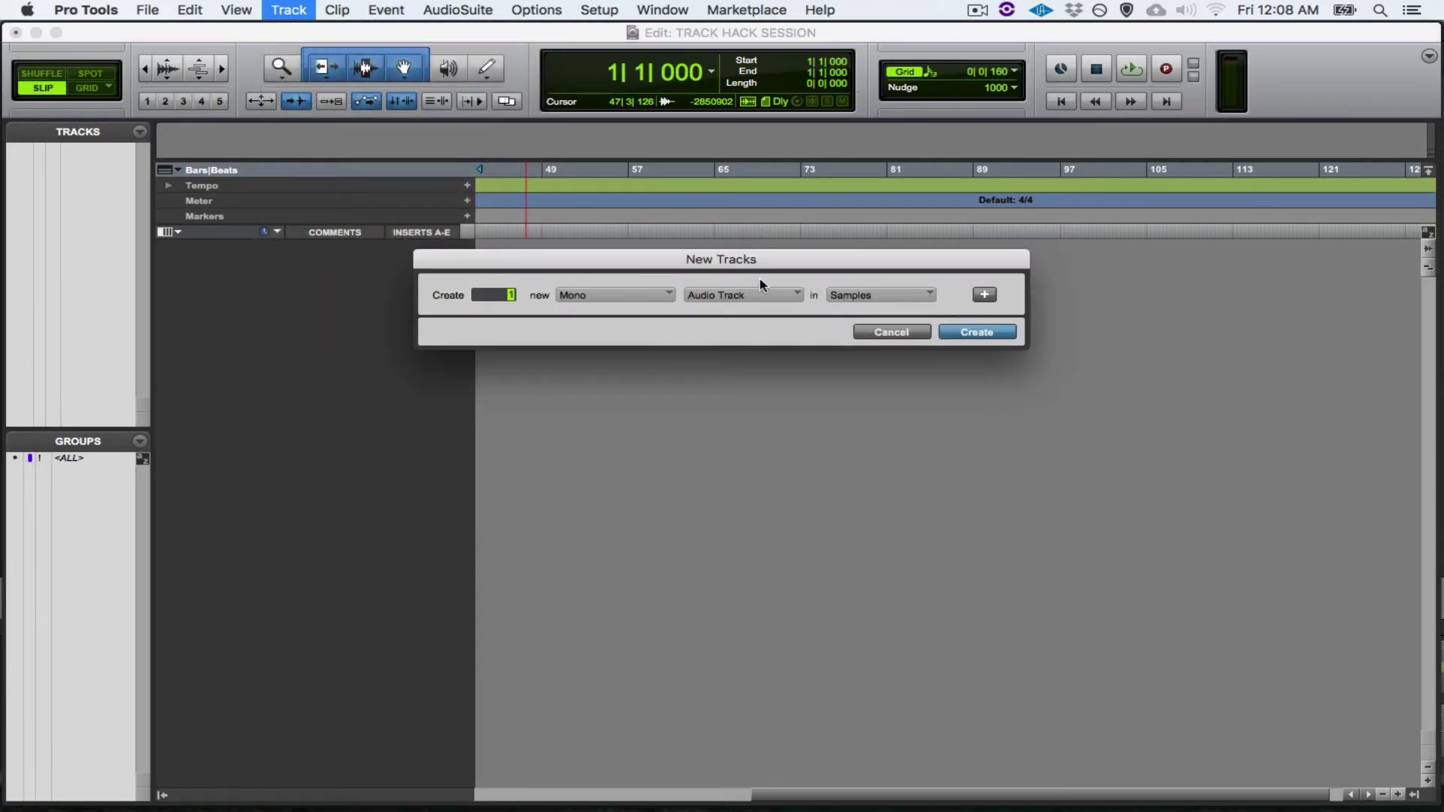
left_click(639, 295)
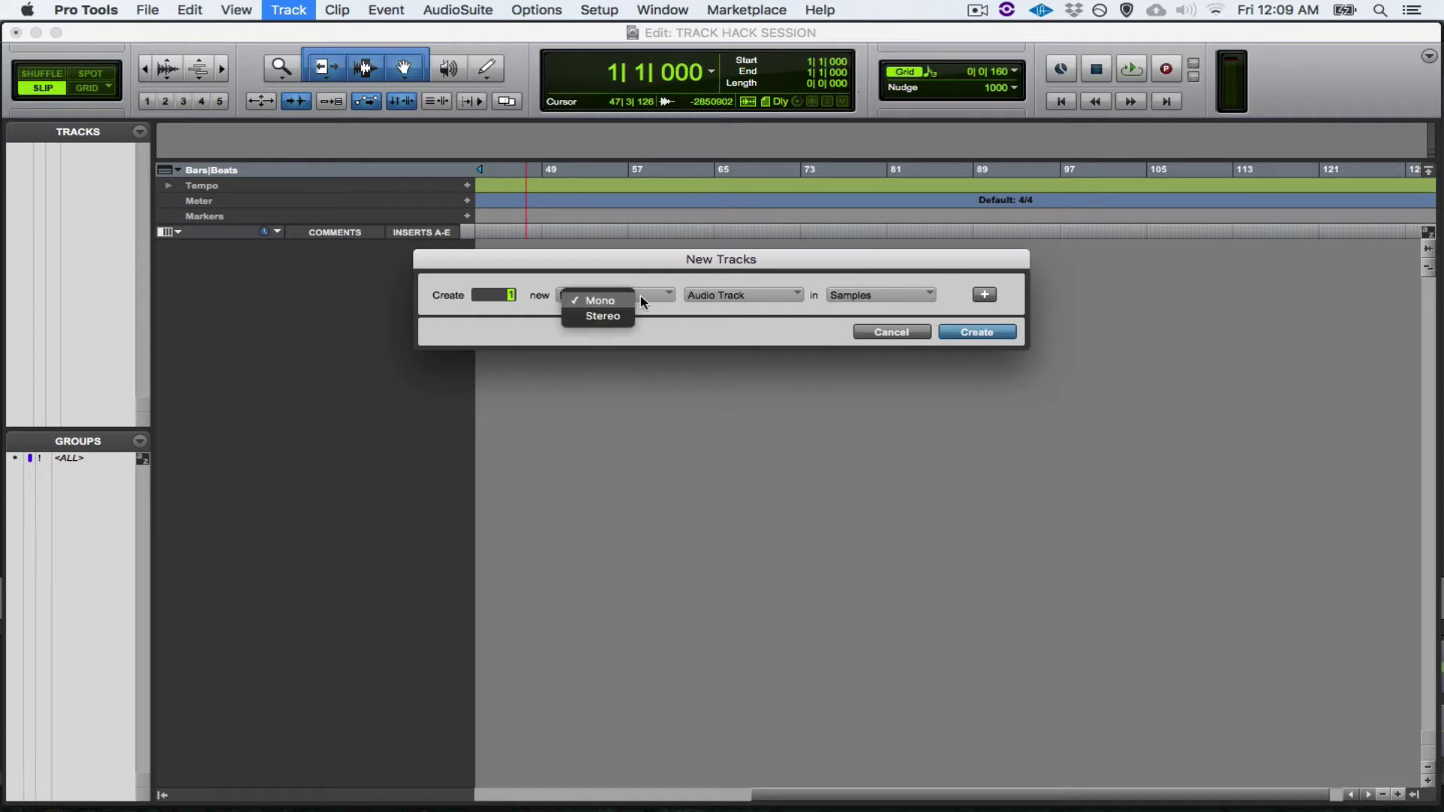
left_click(659, 274)
left_click(755, 300)
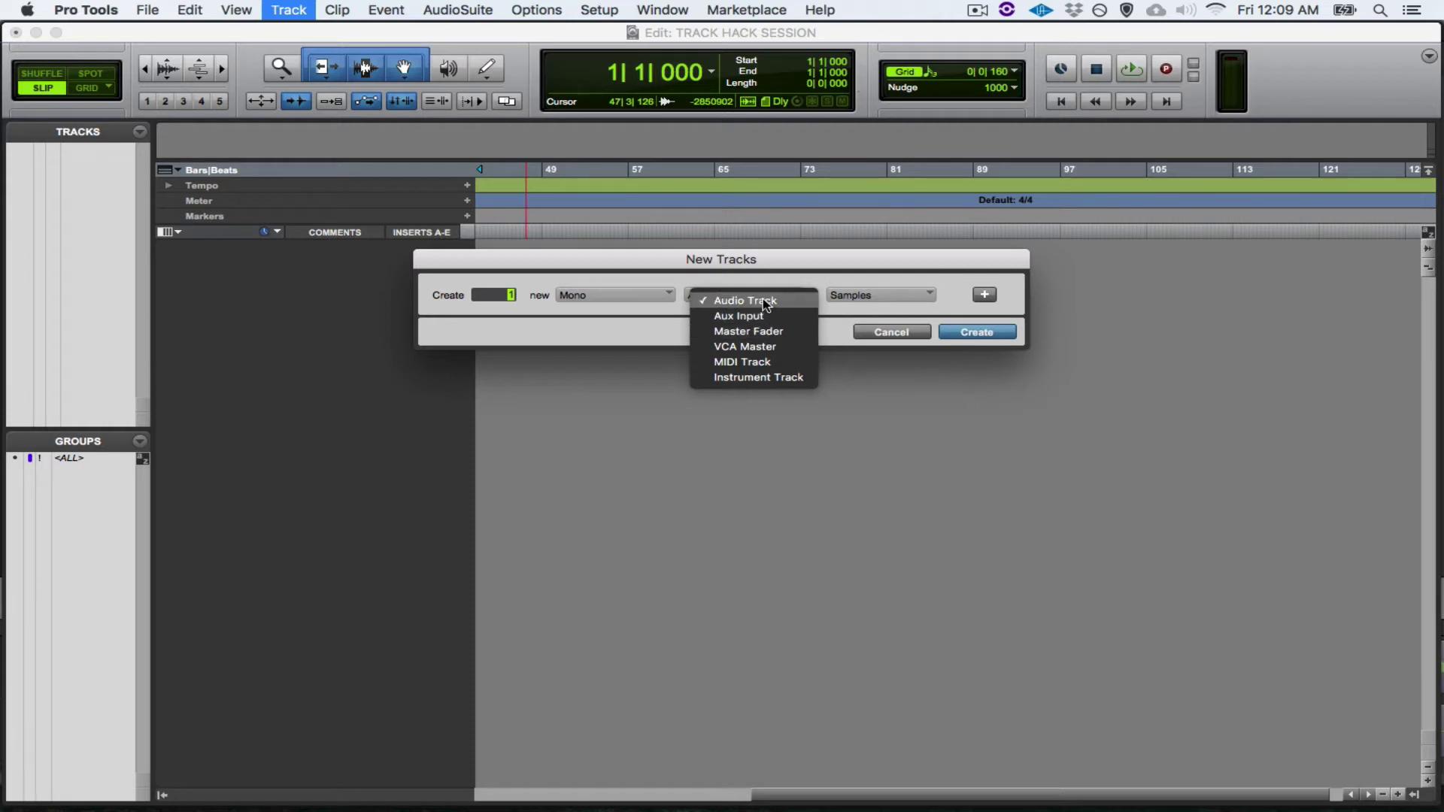
left_click(720, 276)
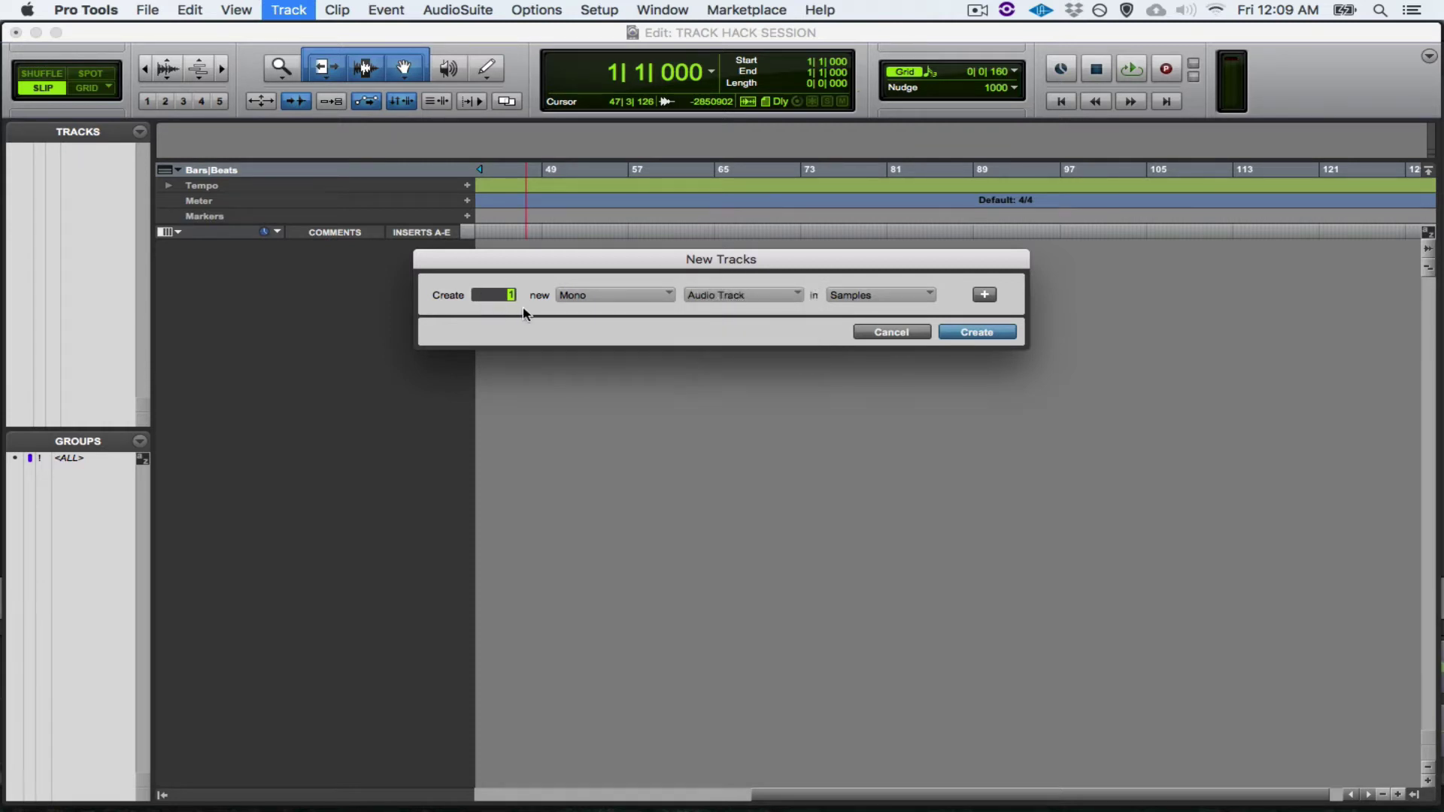
left_click(895, 333)
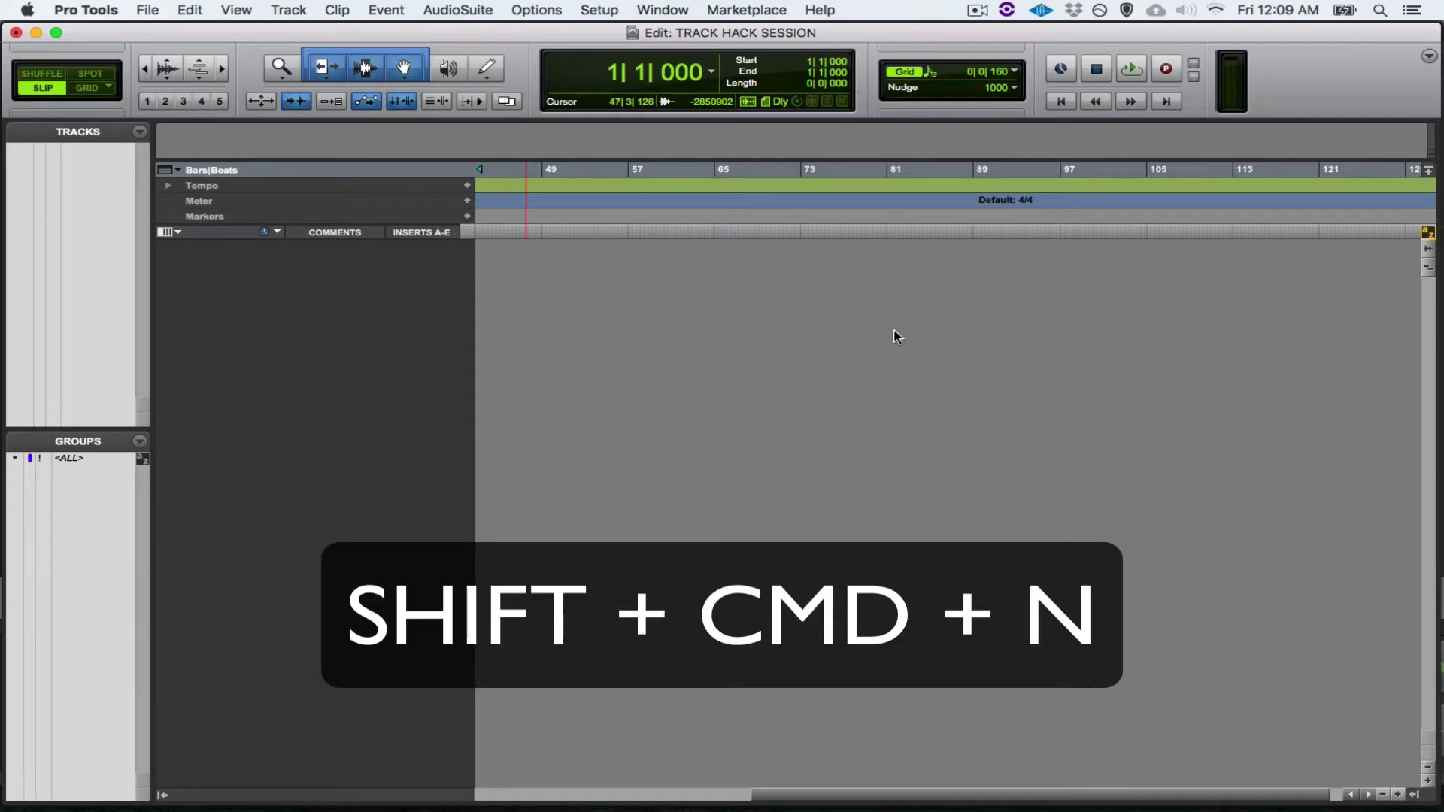
key("shift+super+n")
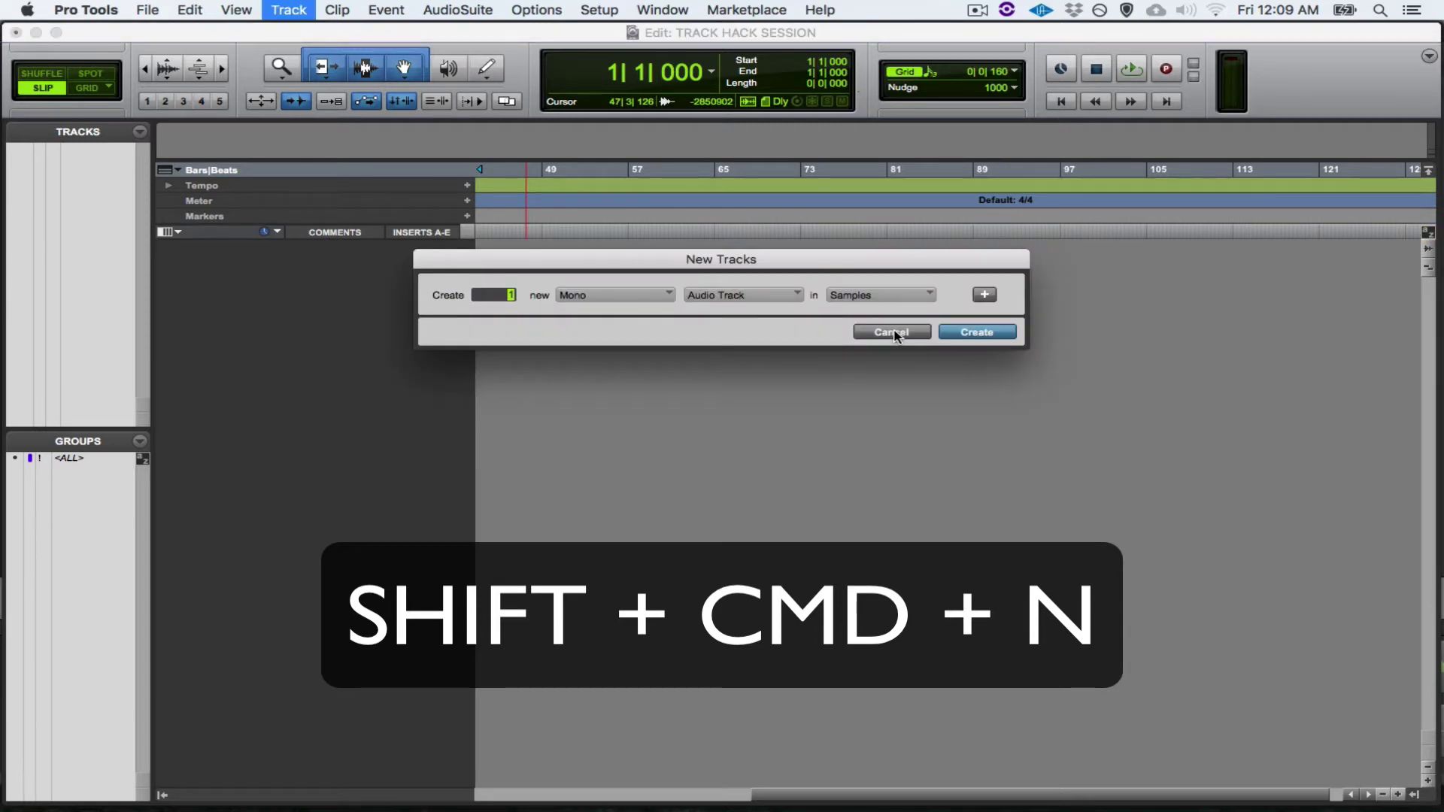
left_click(893, 332)
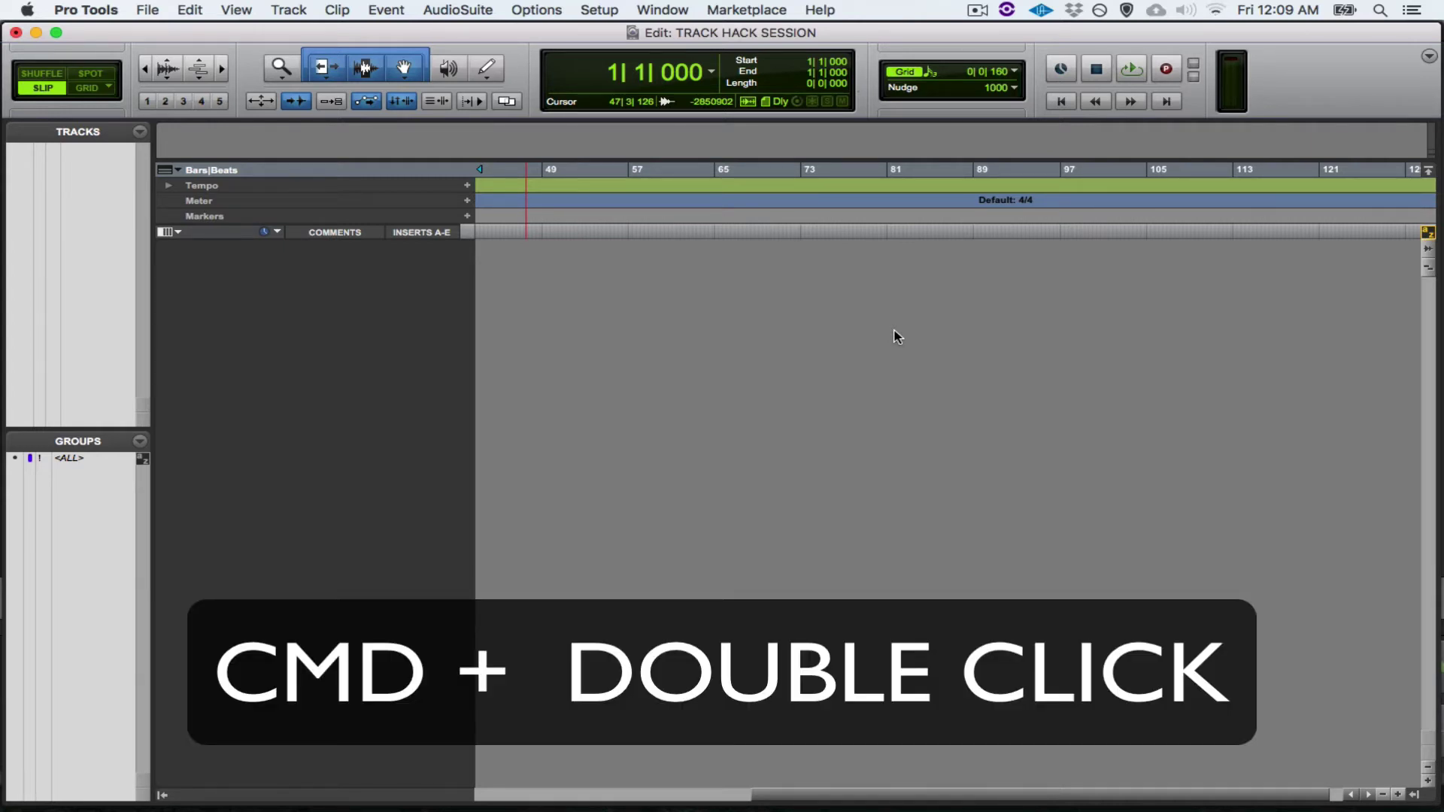
- Add one audio track, one aux input track and one master fader track to the empty session
double_click(897, 336, "super")
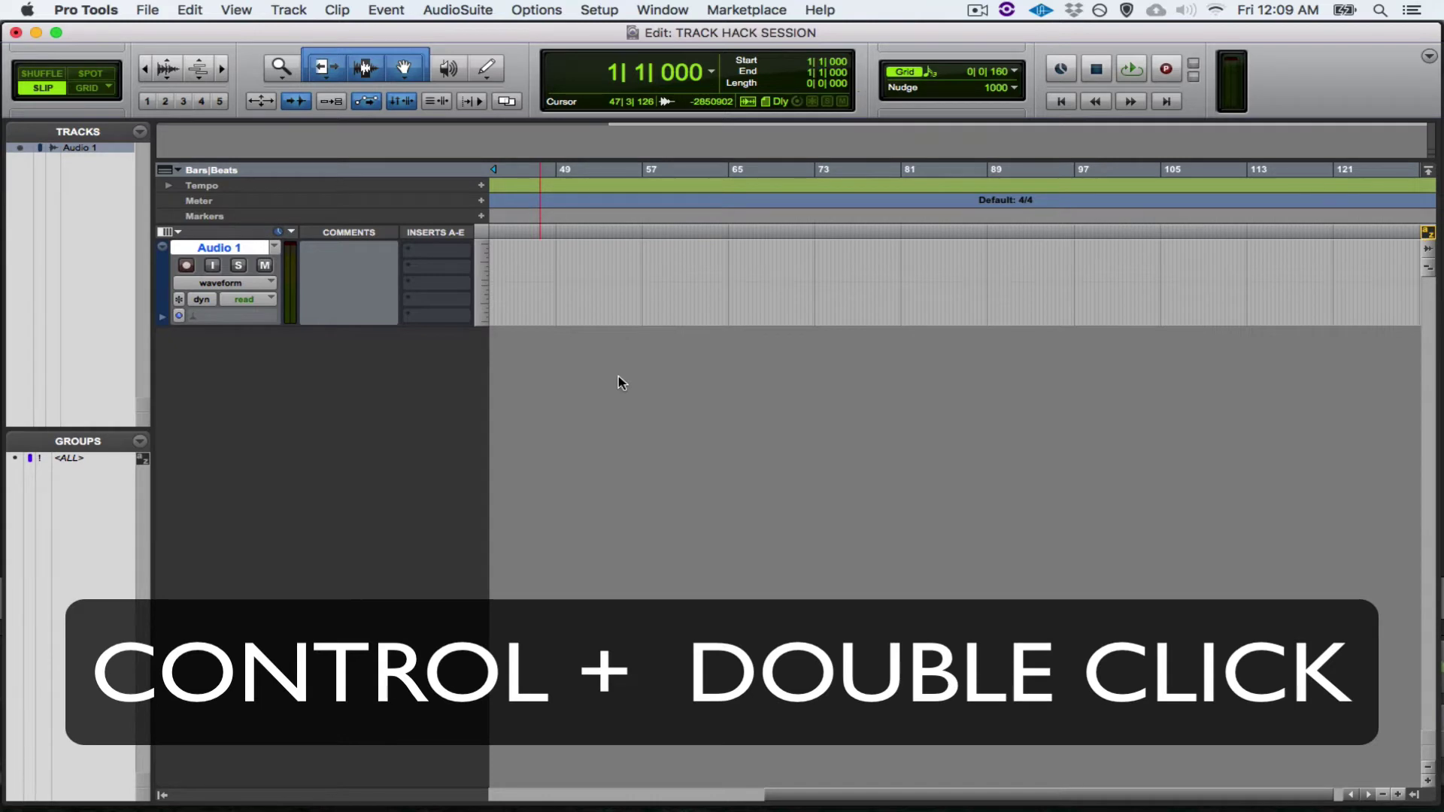
double_click(618, 376, "ctrl")
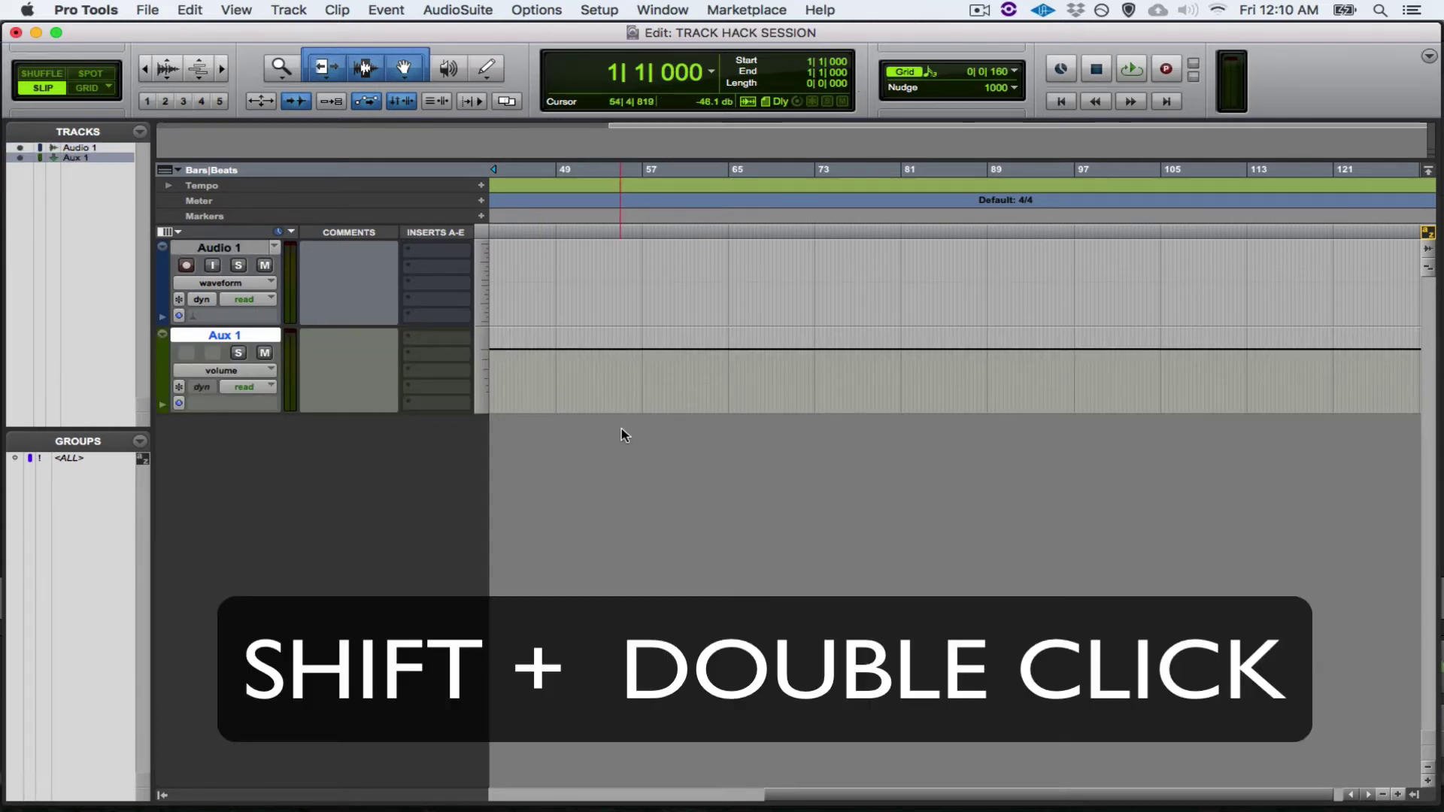
double_click(625, 435, "shift")
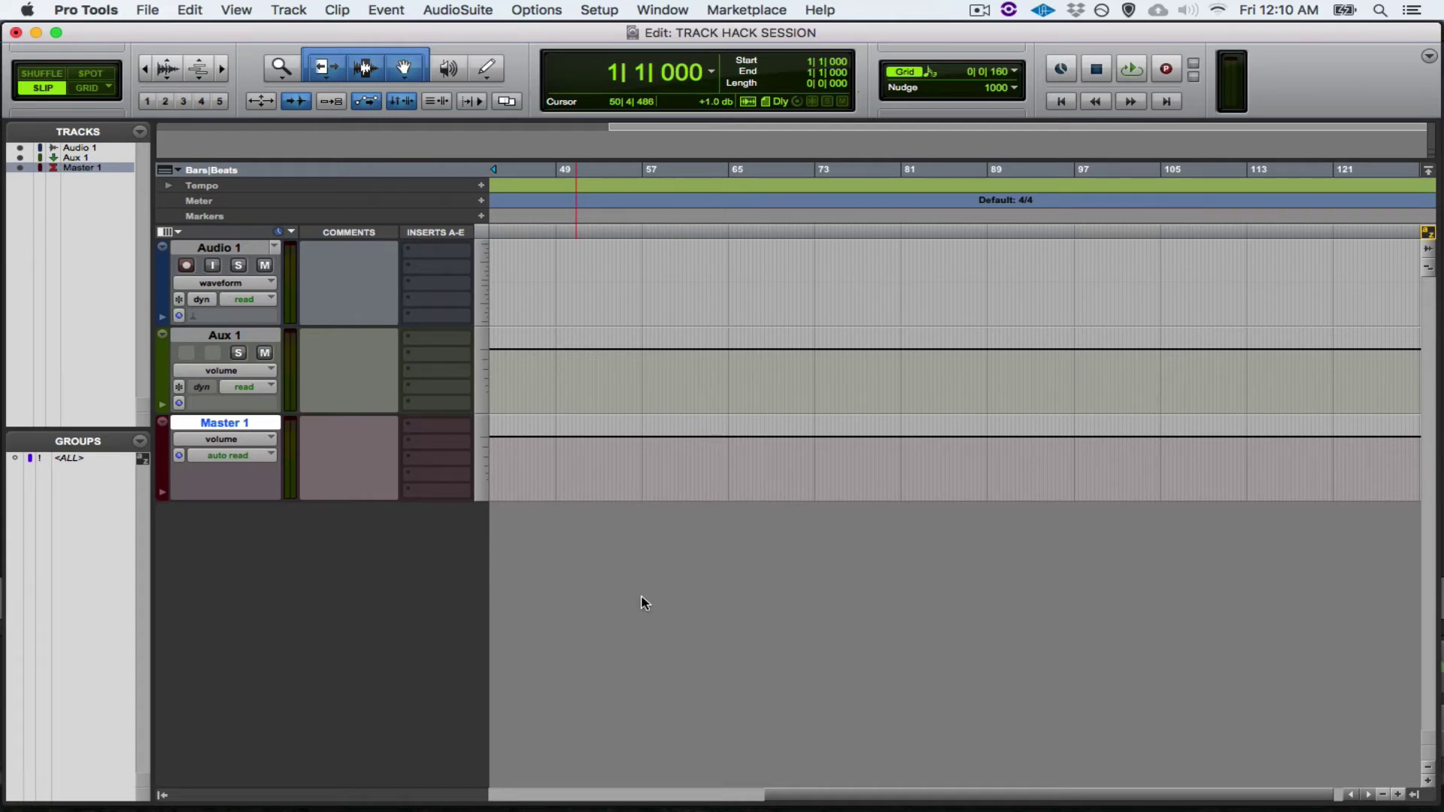
- Add three more master fader tracks below the existing tracks
key("super+shift+n")
key("Return")
key("super+shift+n")
key("Return")
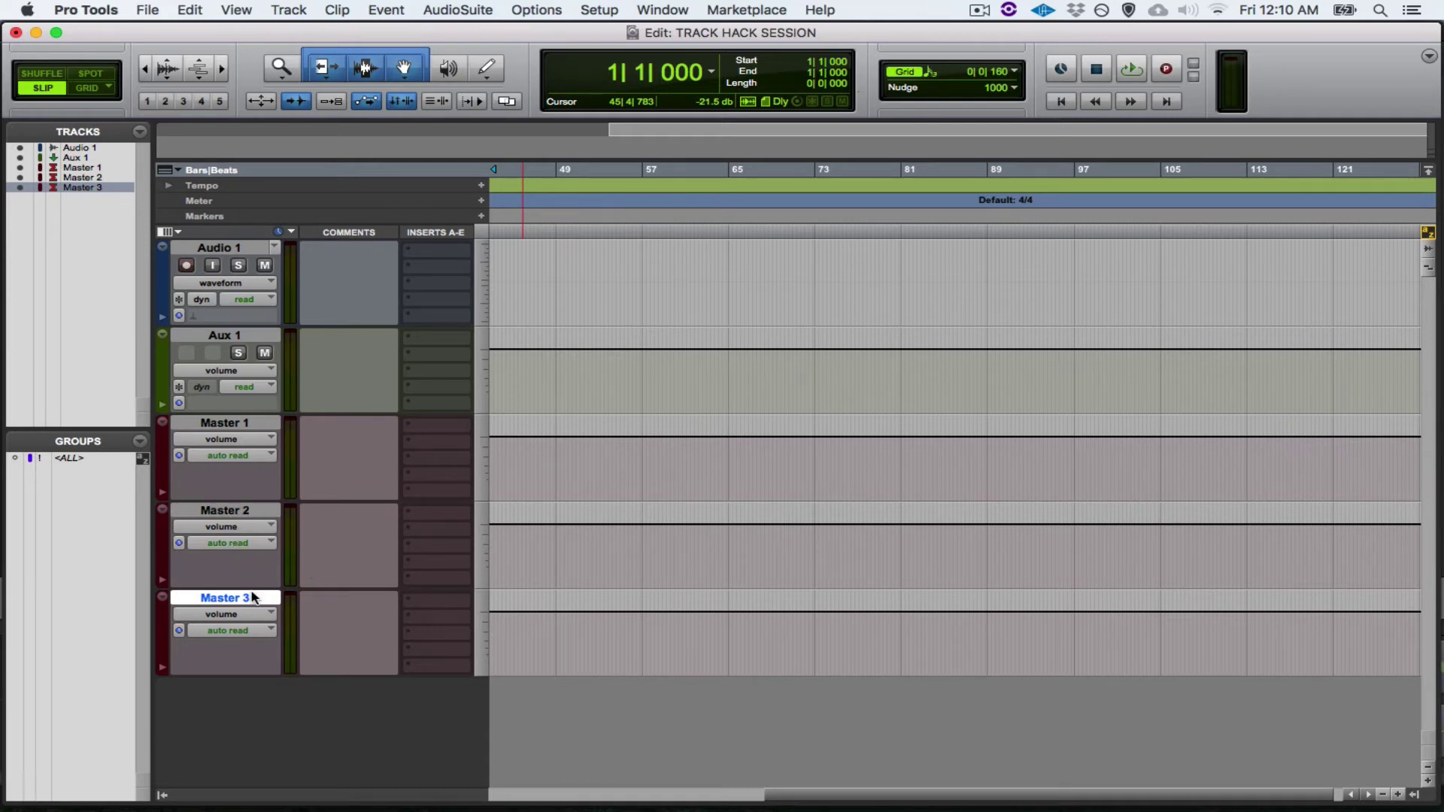
double_click(618, 703)
key("Return")
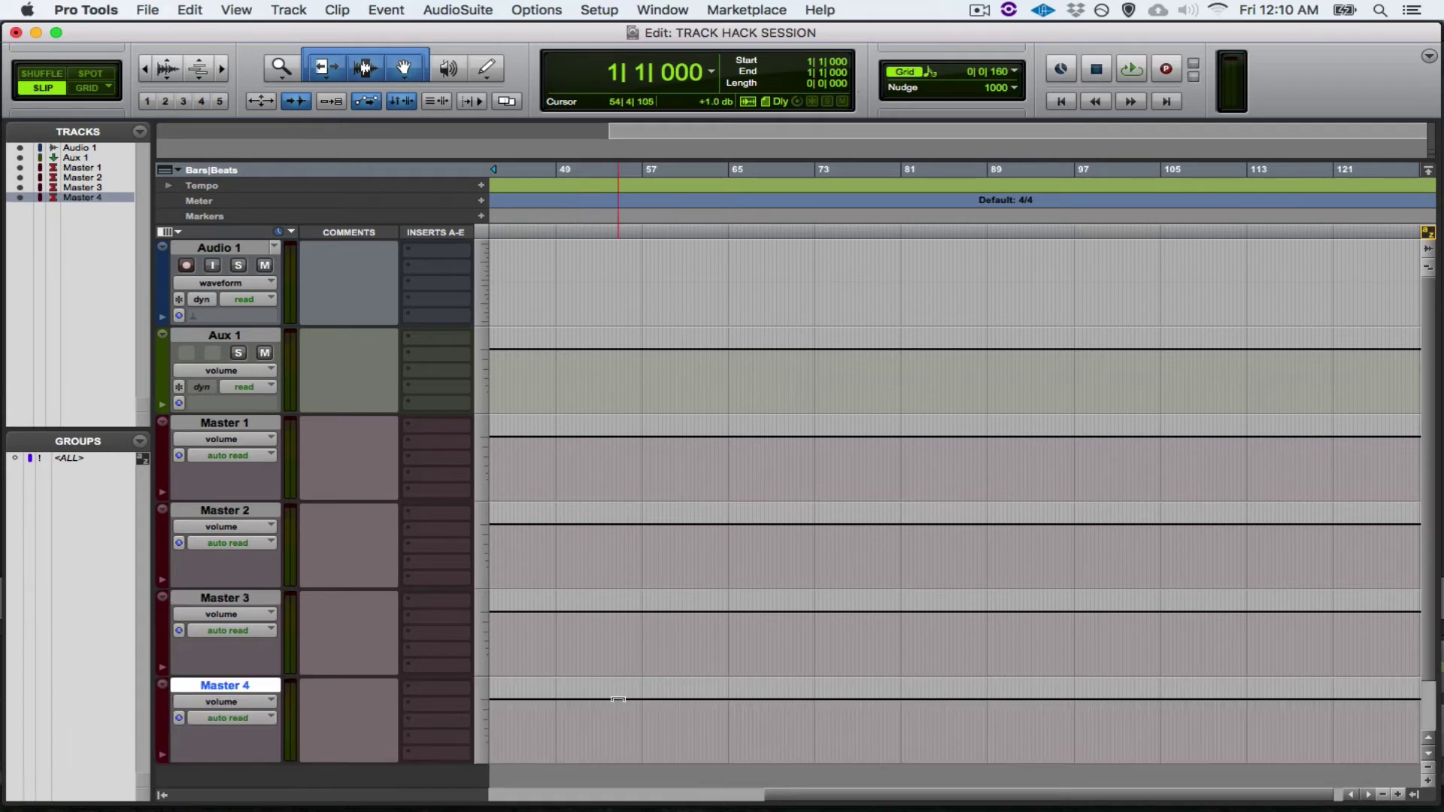
- Add a second audio track and a second aux input track below the last master fader track
scroll(618, 699, "down", 2)
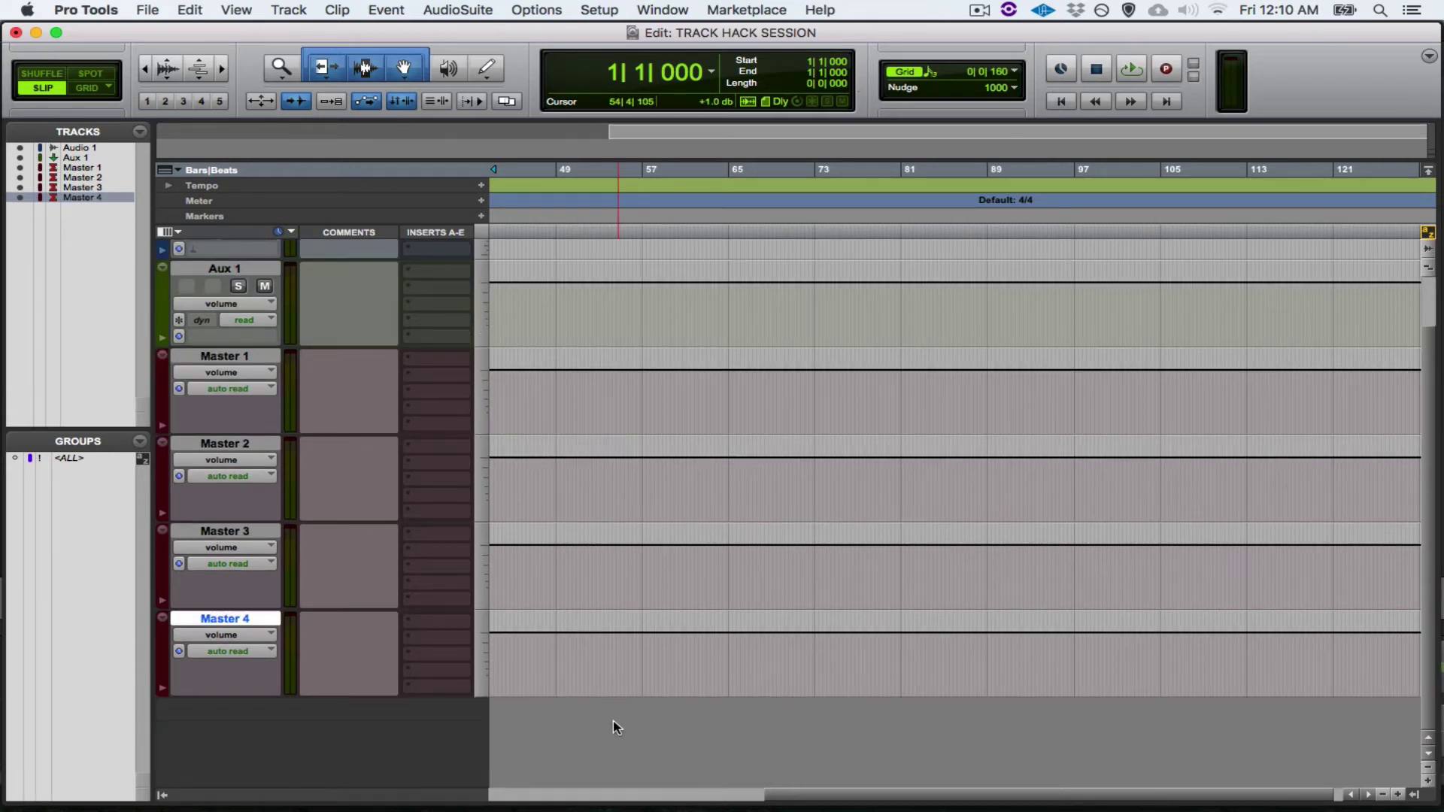
double_click(612, 721)
key("Return")
scroll(613, 720, "down", 2)
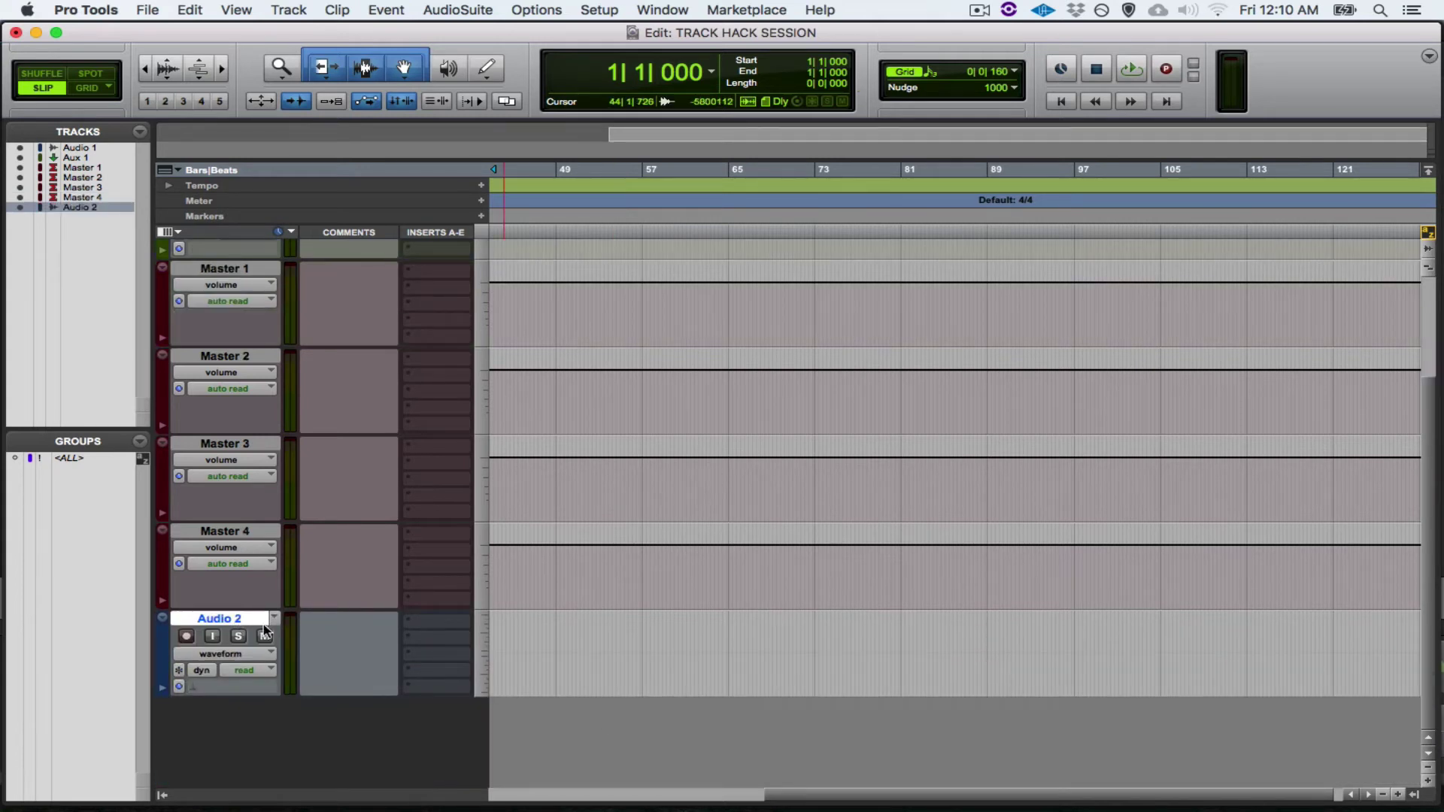
double_click(654, 720, "ctrl")
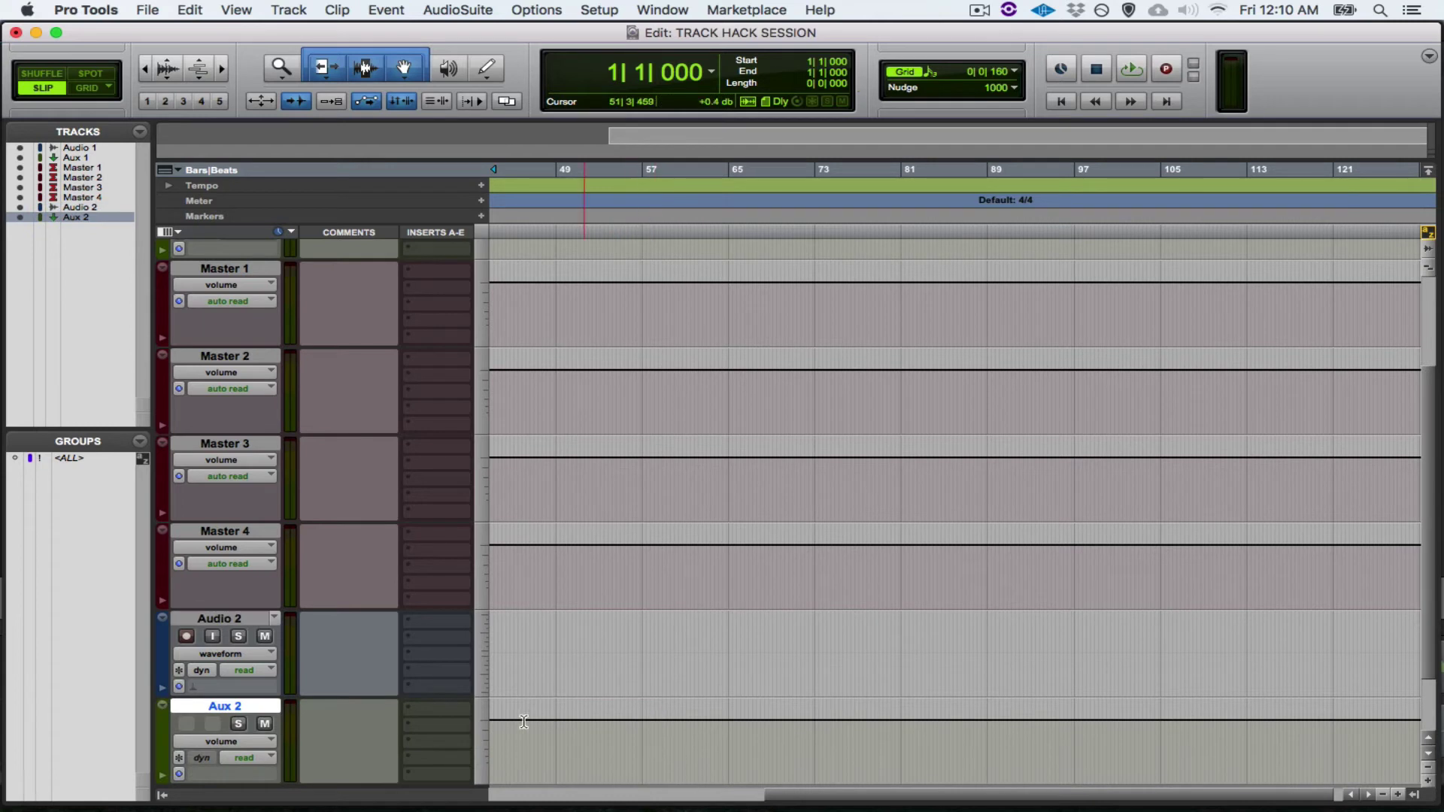
- Select all tracks in the session and delete them
scroll(295, 688, "up", 3)
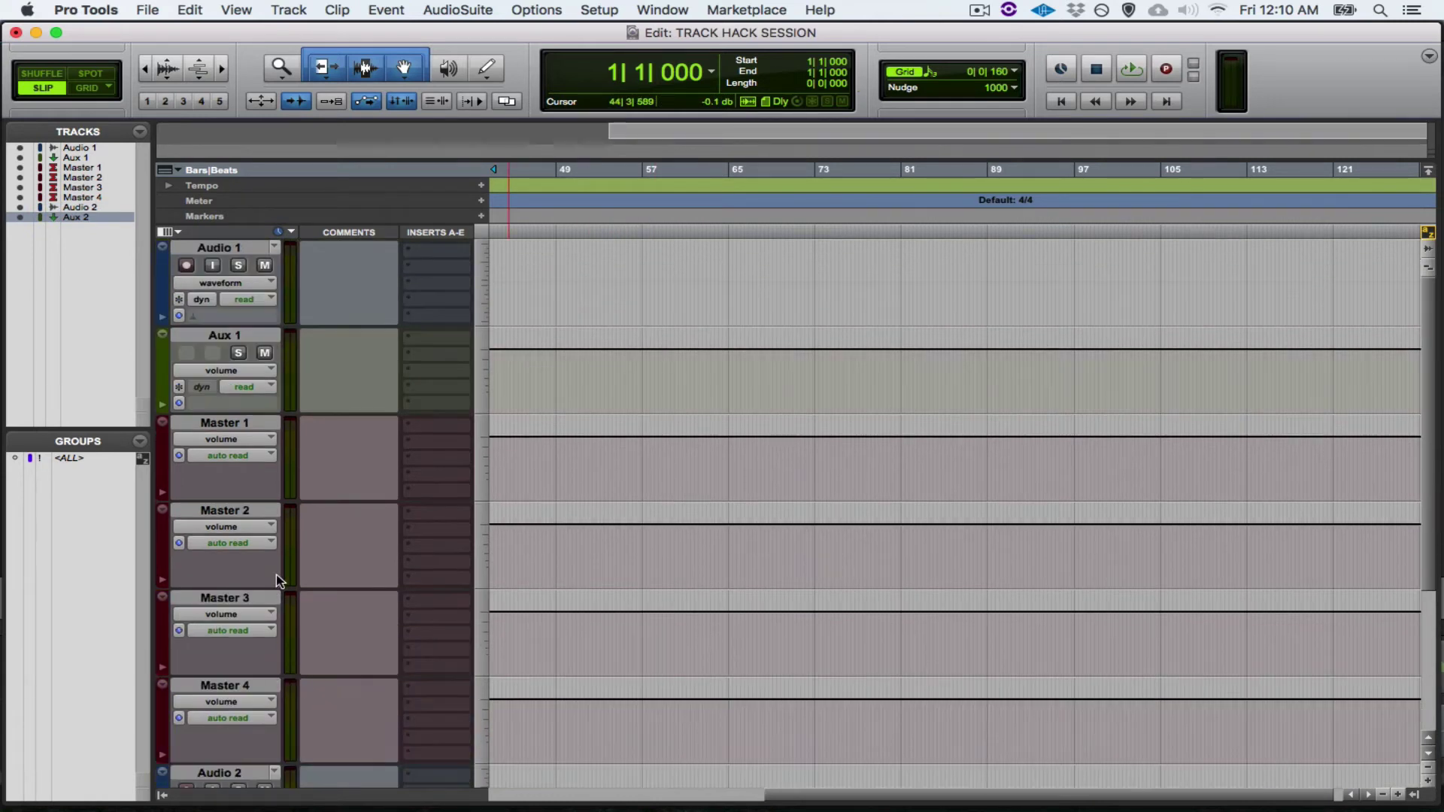
left_click(237, 249, "alt")
right_click(247, 252)
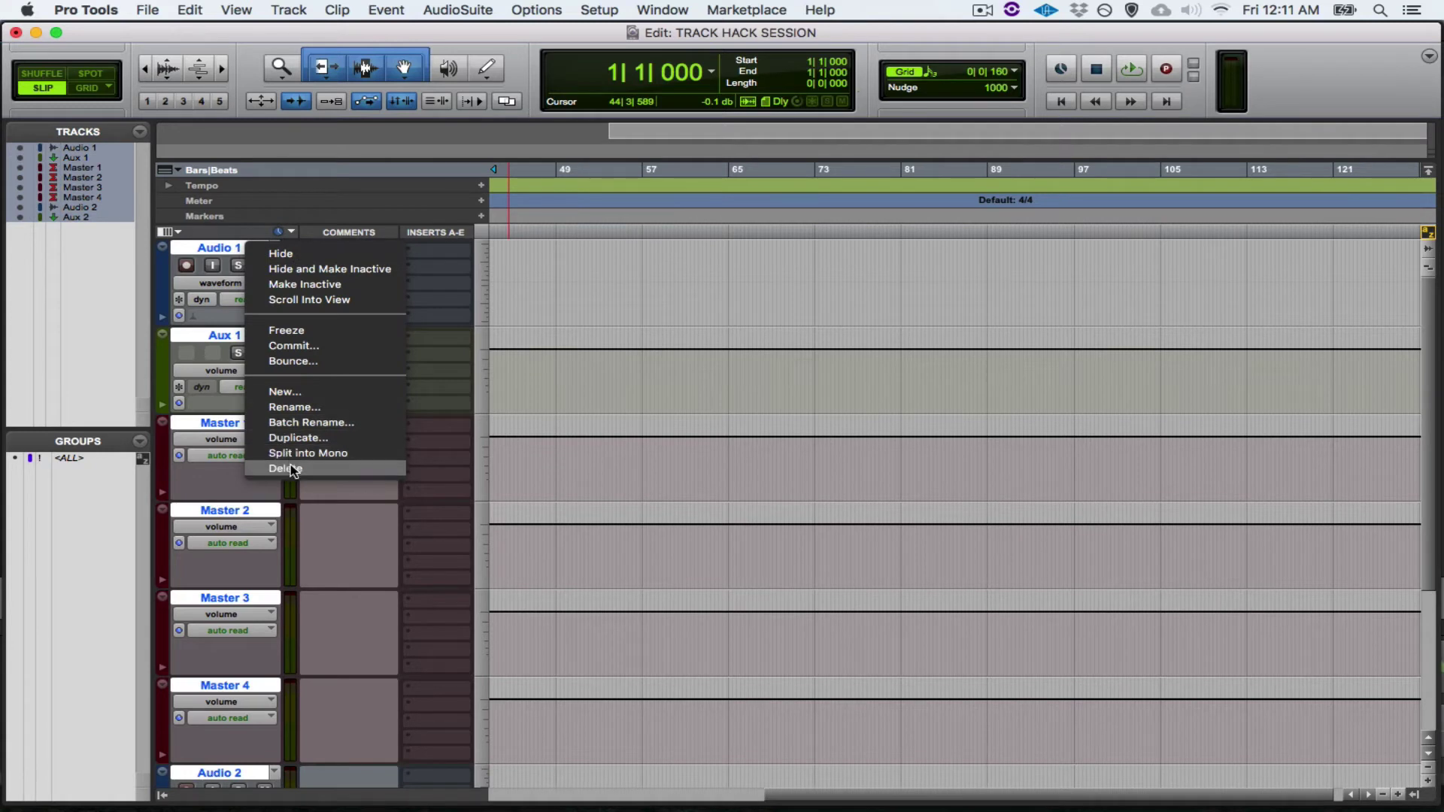
left_click(290, 469)
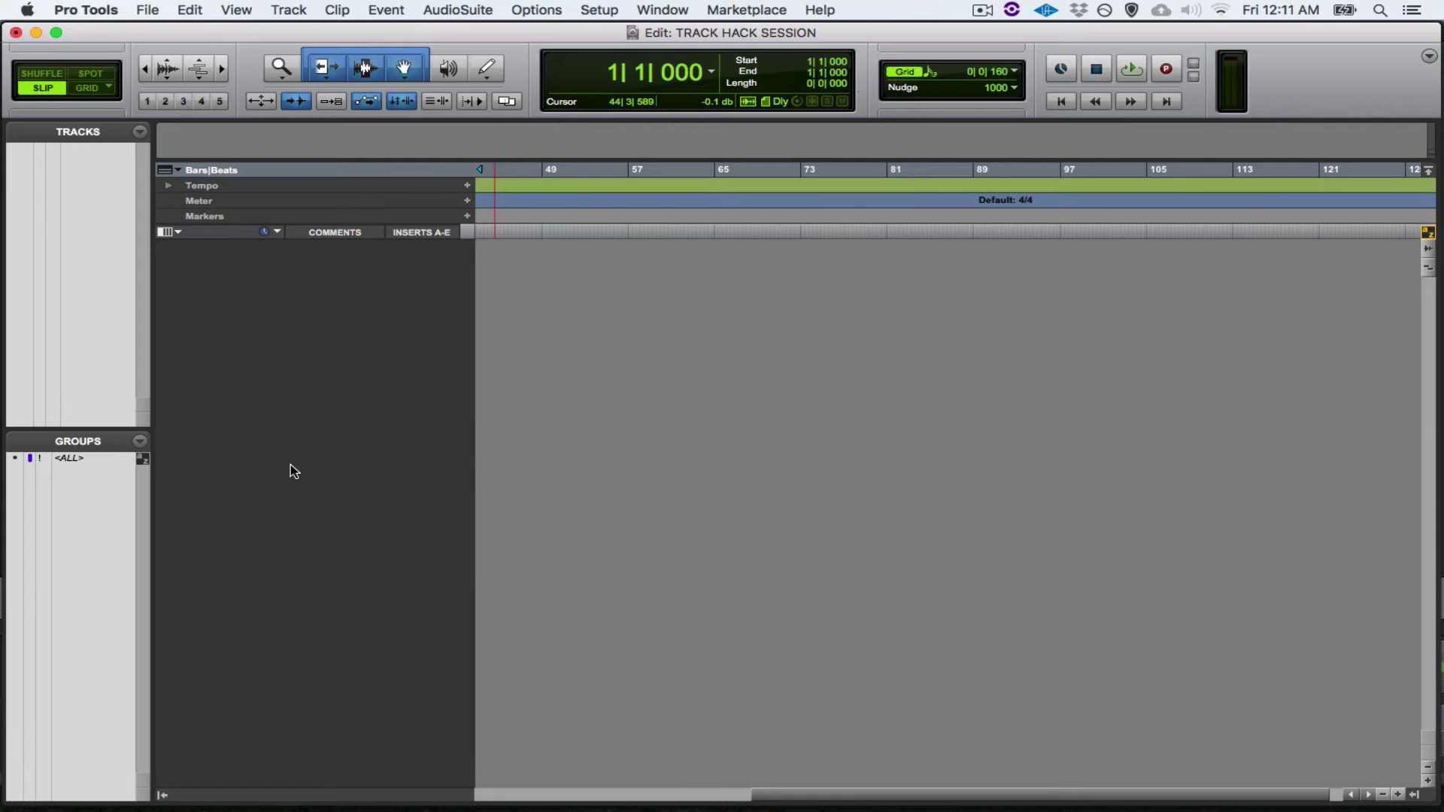
- Create a mono audio track with a Samples timebase and add two more audio tracks below it
key("super+shift+n")
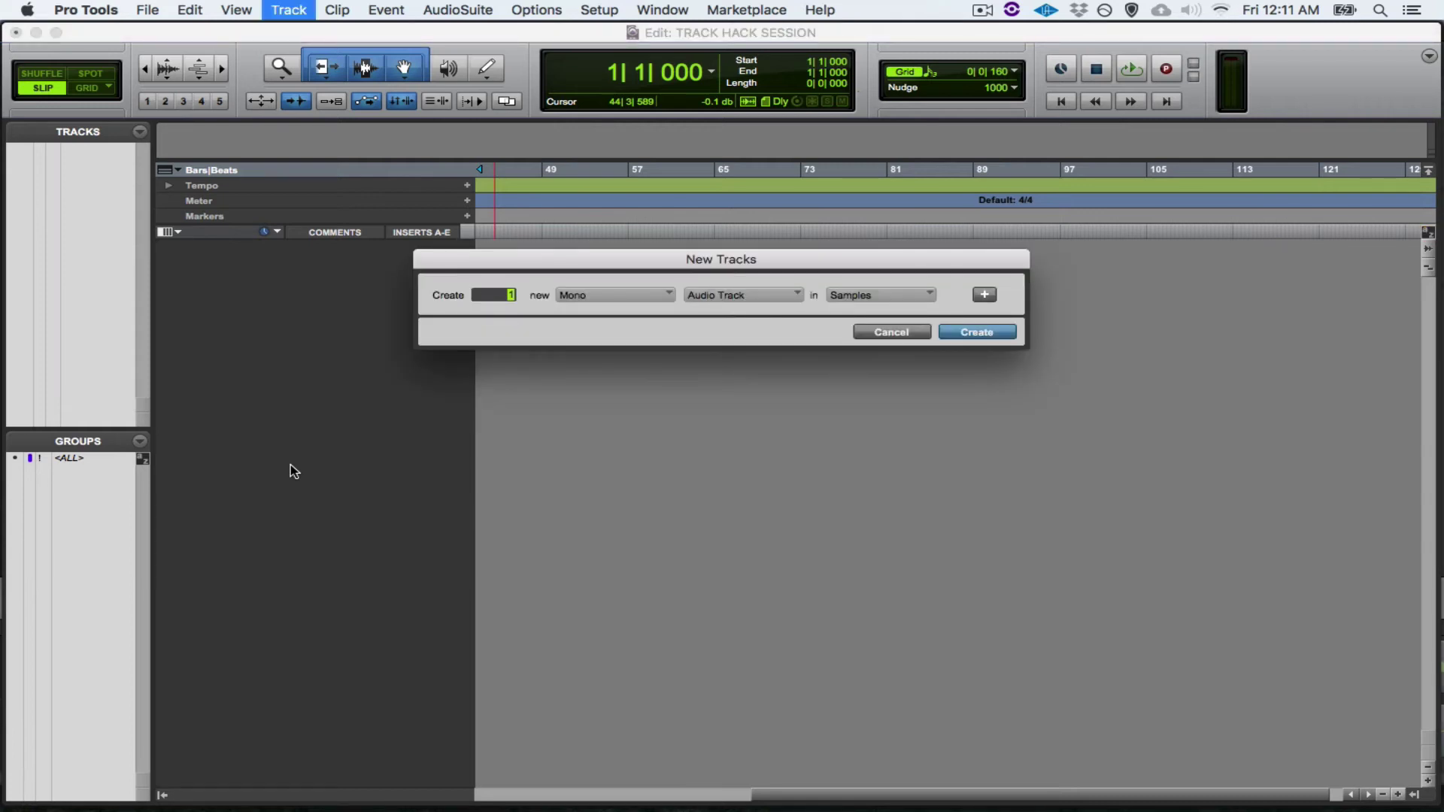
left_click(975, 333)
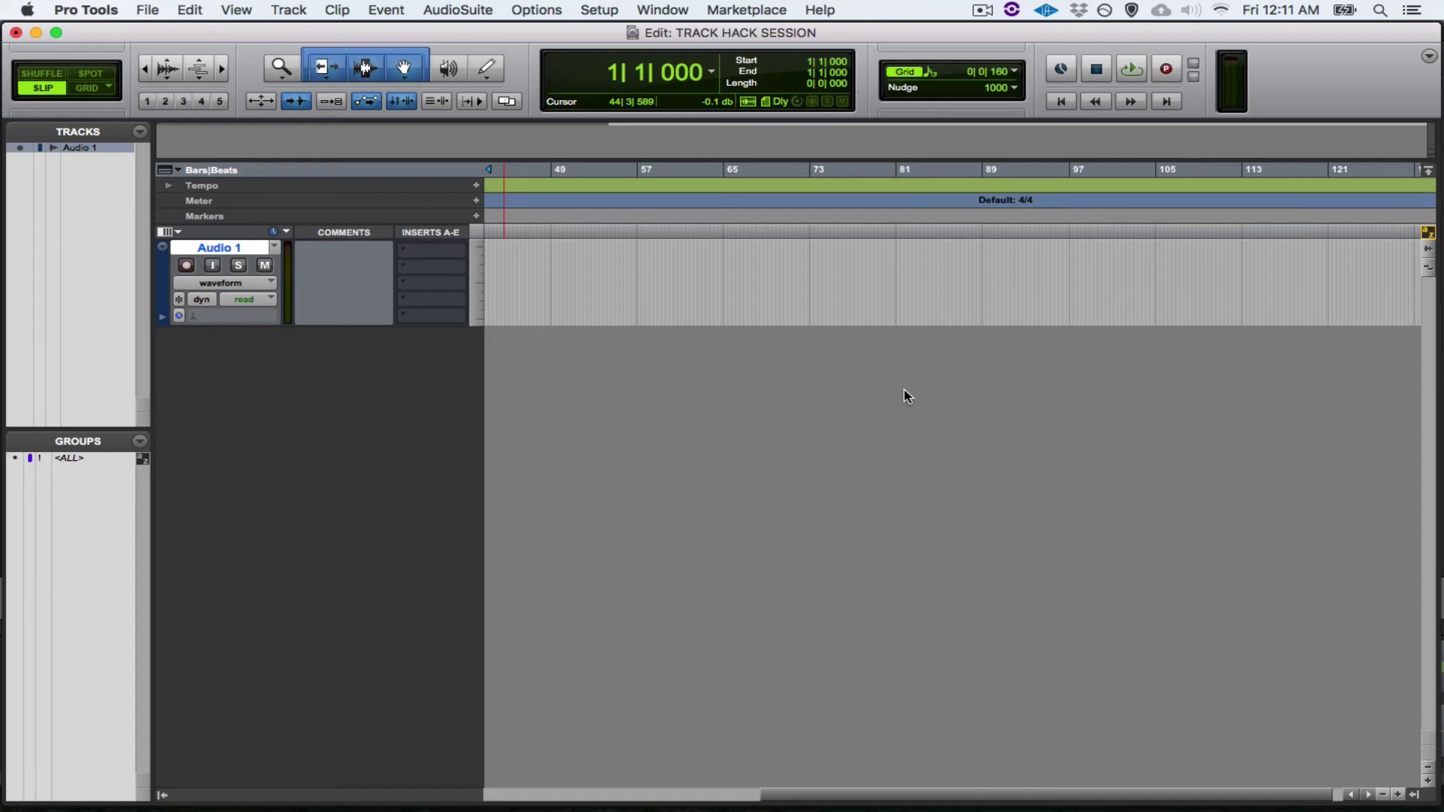
key("super+alt+shift+n")
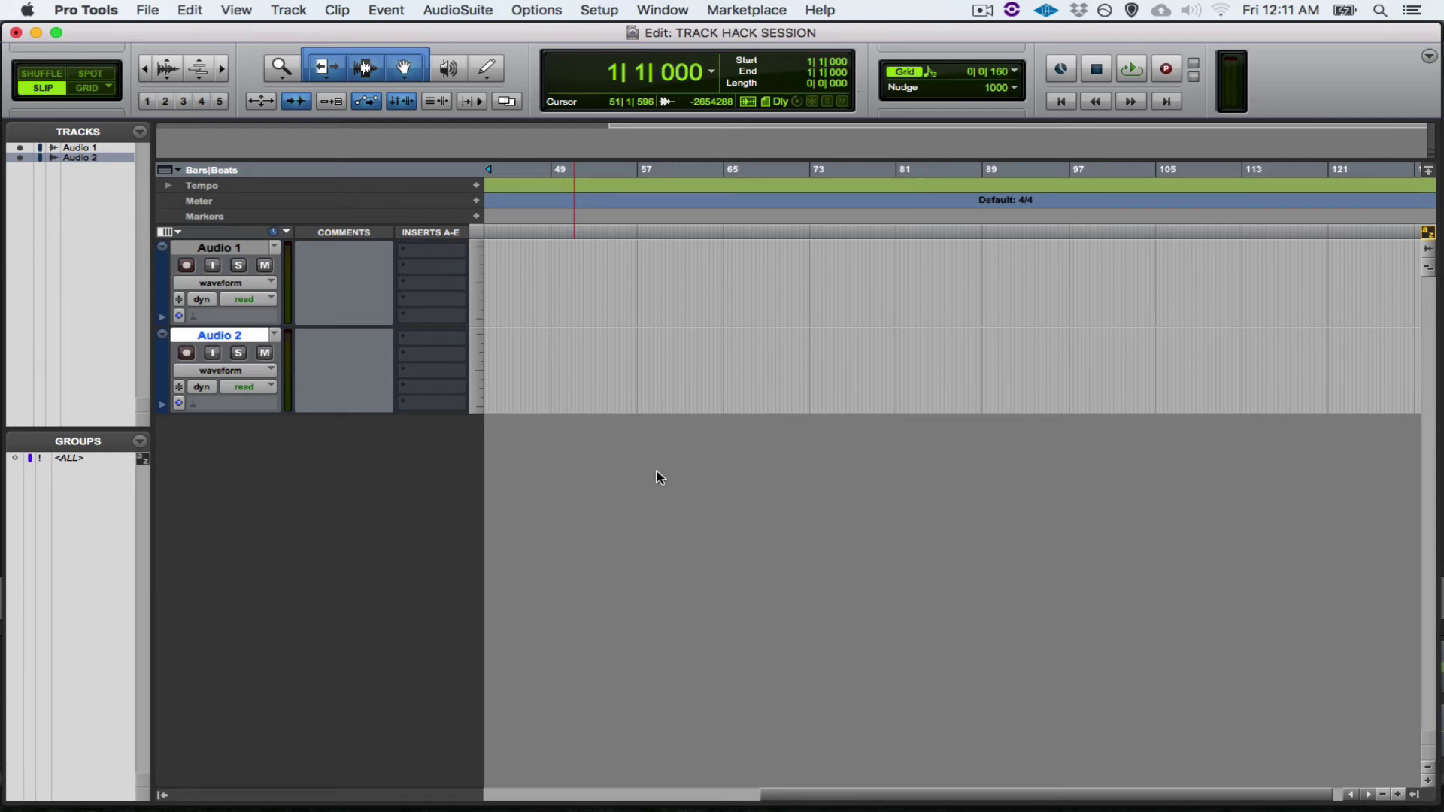
key("super+alt+shift+n")
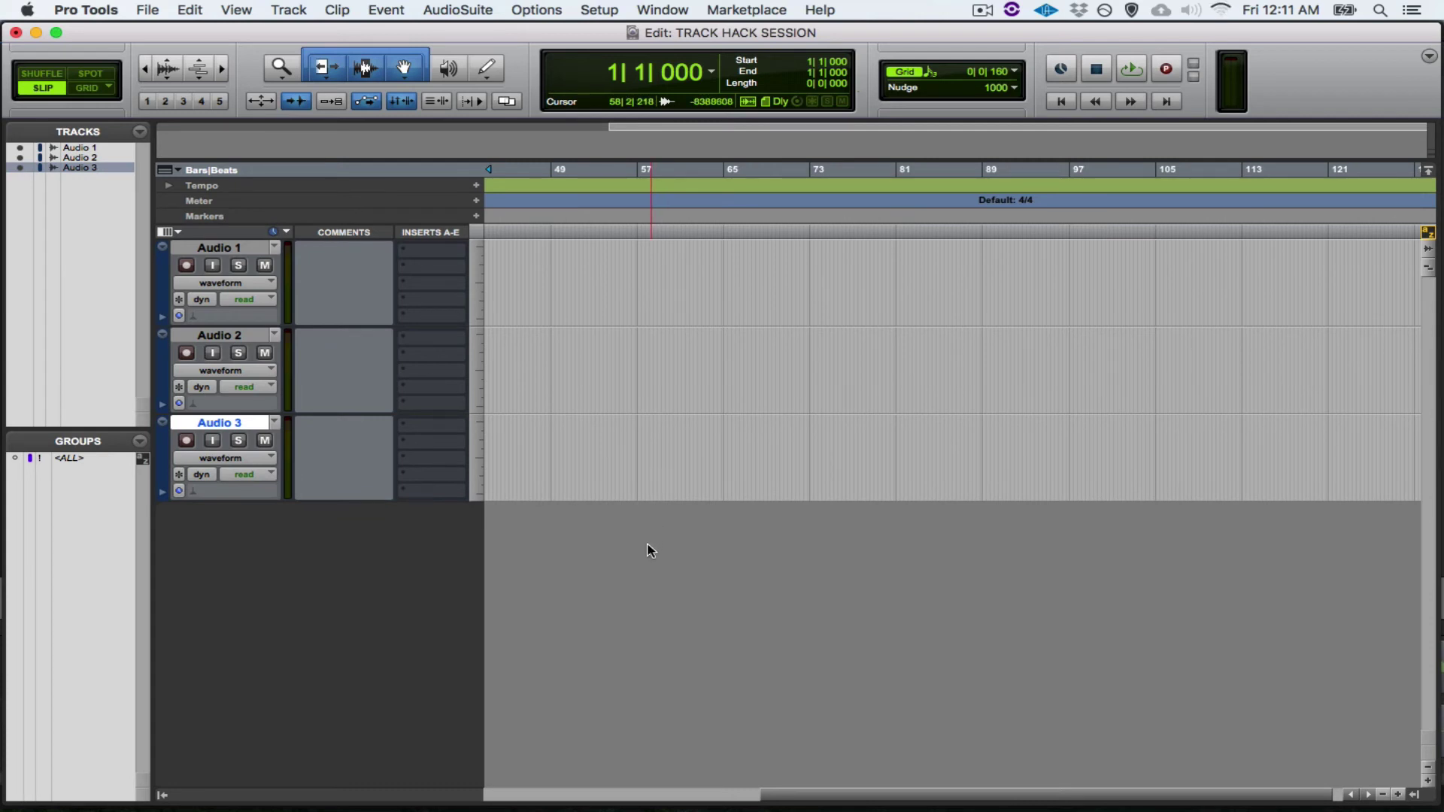
- Add an aux input track and a master fader track below the three audio tracks
key("super+alt+shift+n")
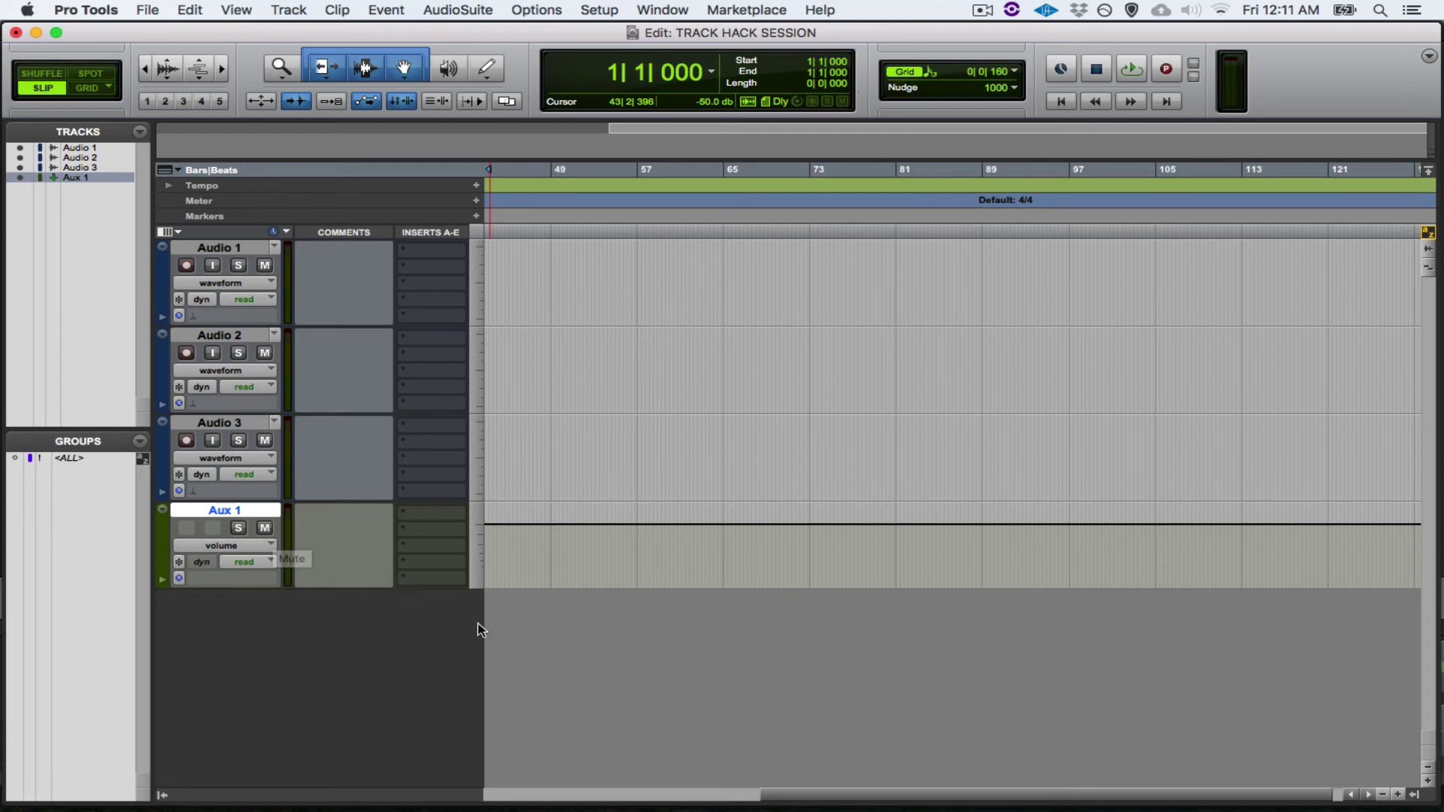
key("super+alt+shift+n")
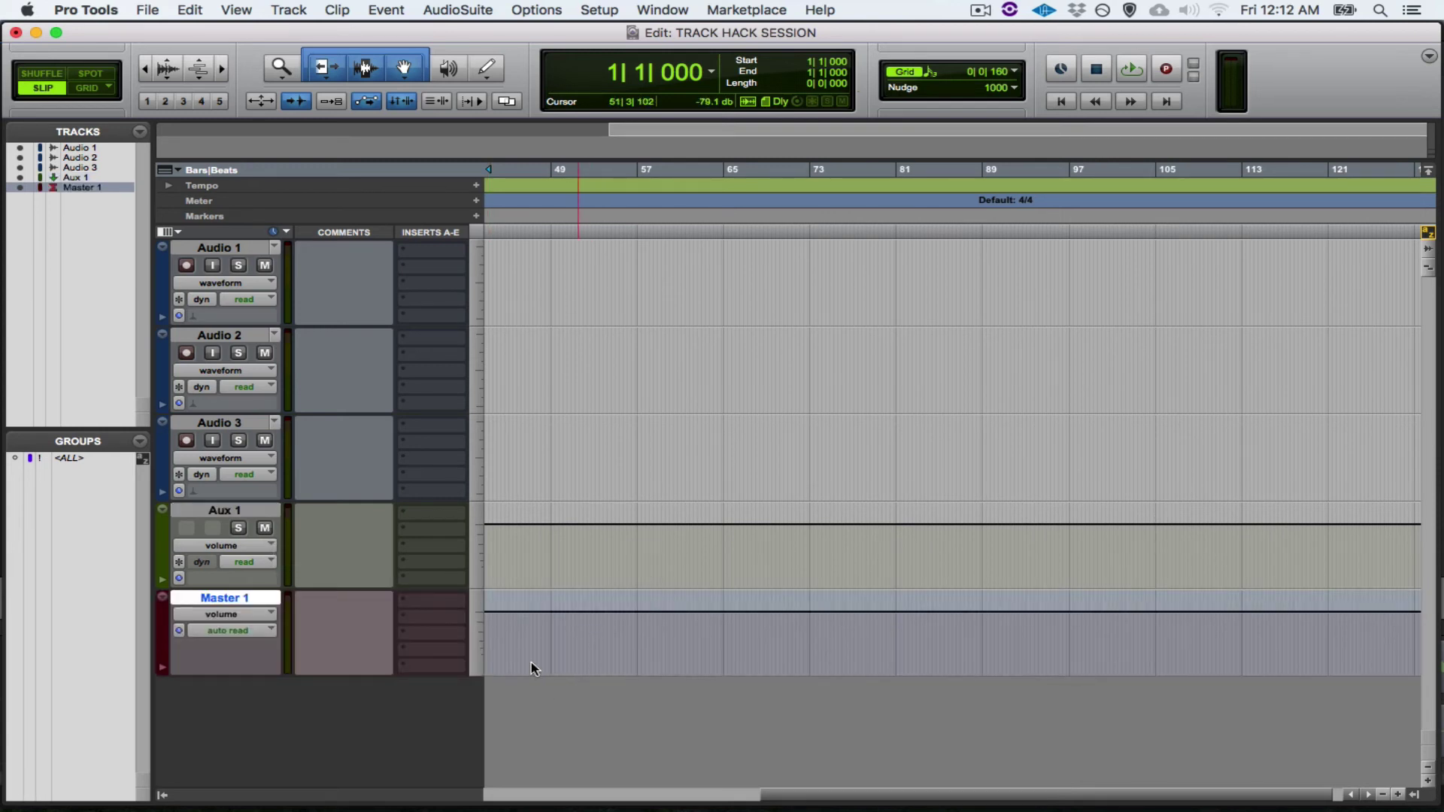